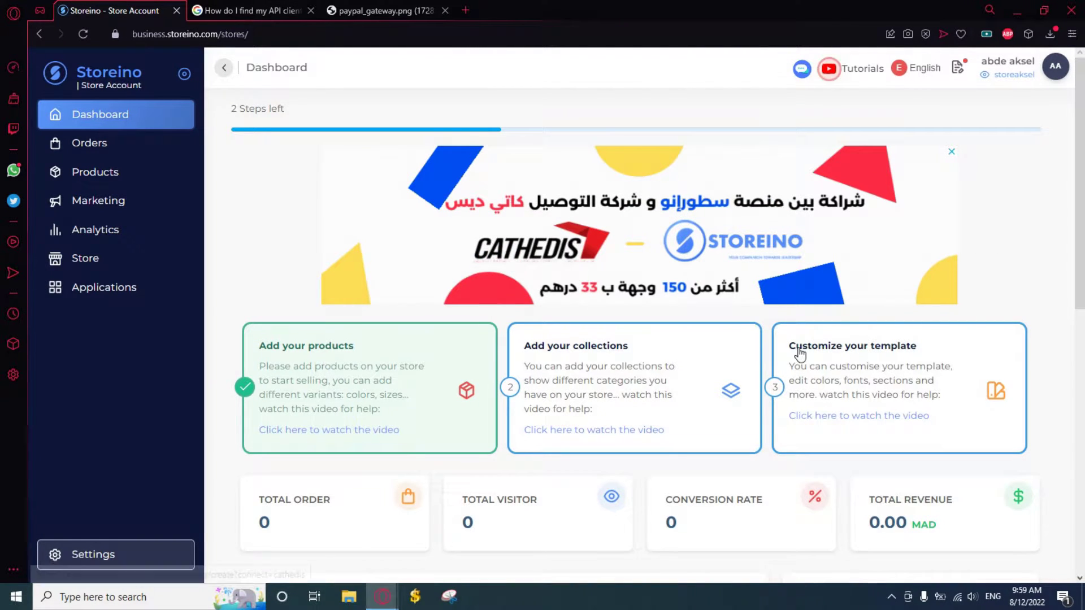
Go from the store settings to the Payment Methods page.
left_click(155, 554)
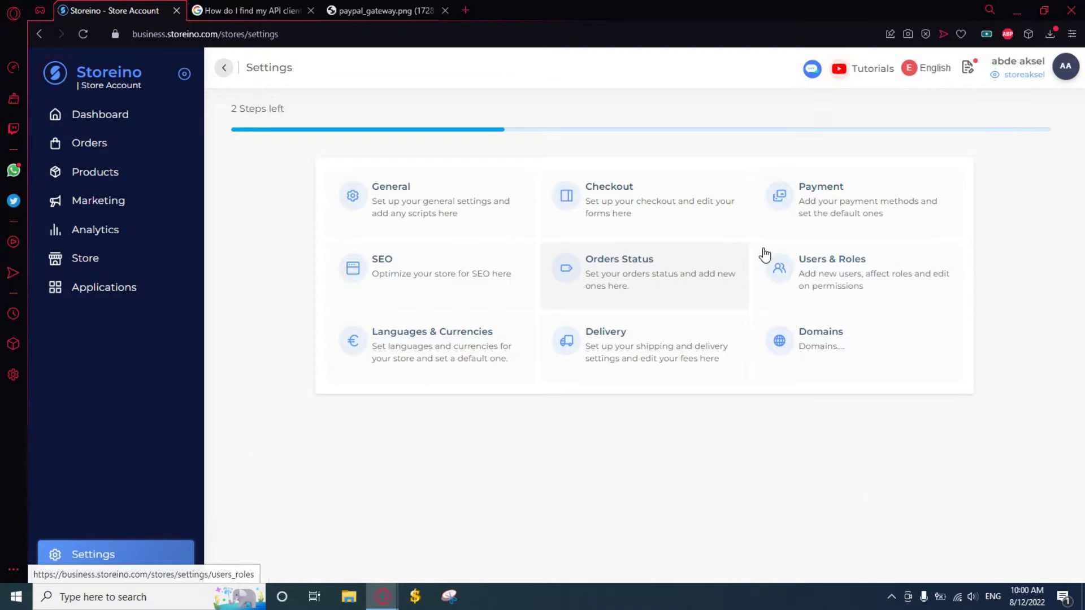
left_click(806, 225)
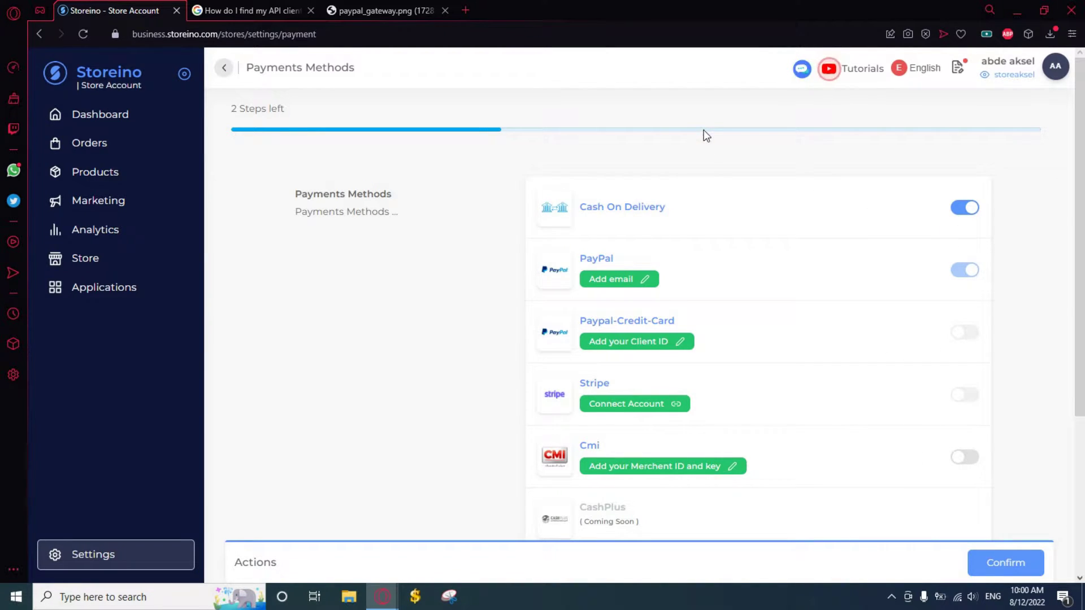
scroll(674, 287, "down", 2)
scroll(636, 305, "down", 1)
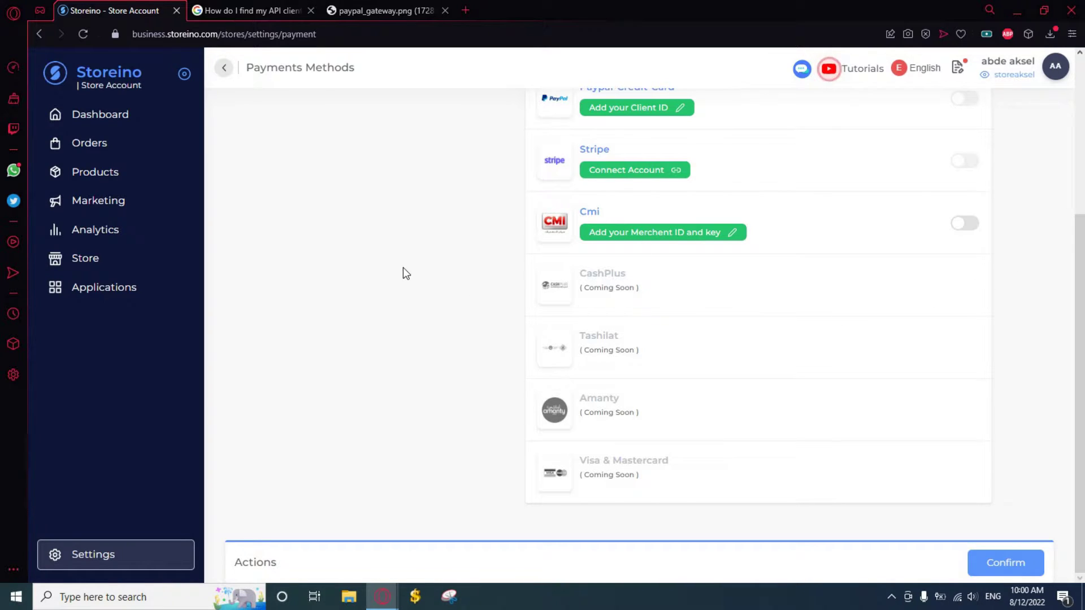
scroll(428, 318, "up", 3)
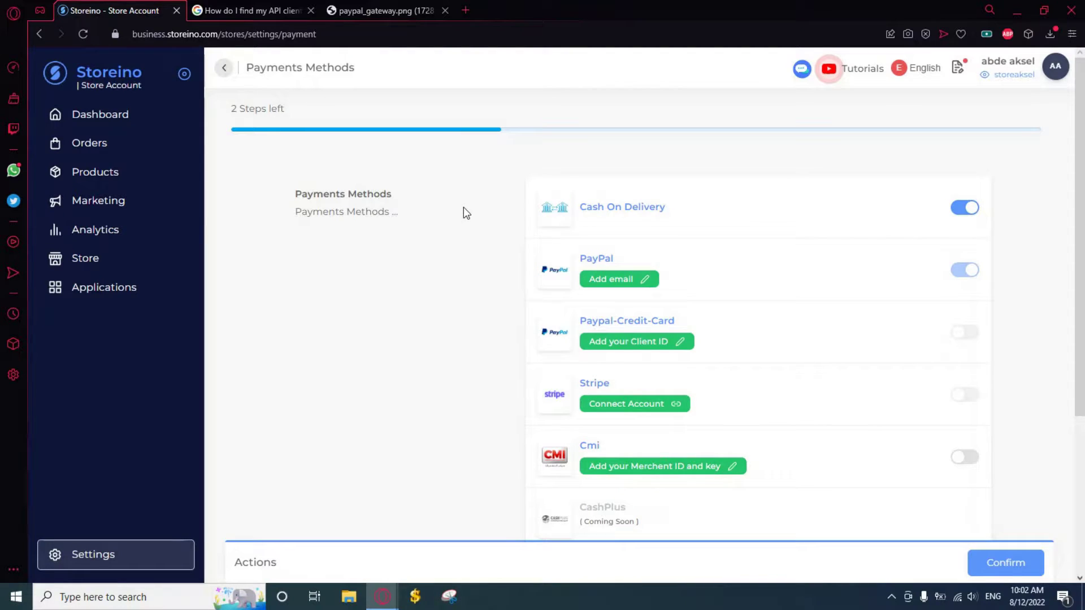
left_click(965, 210)
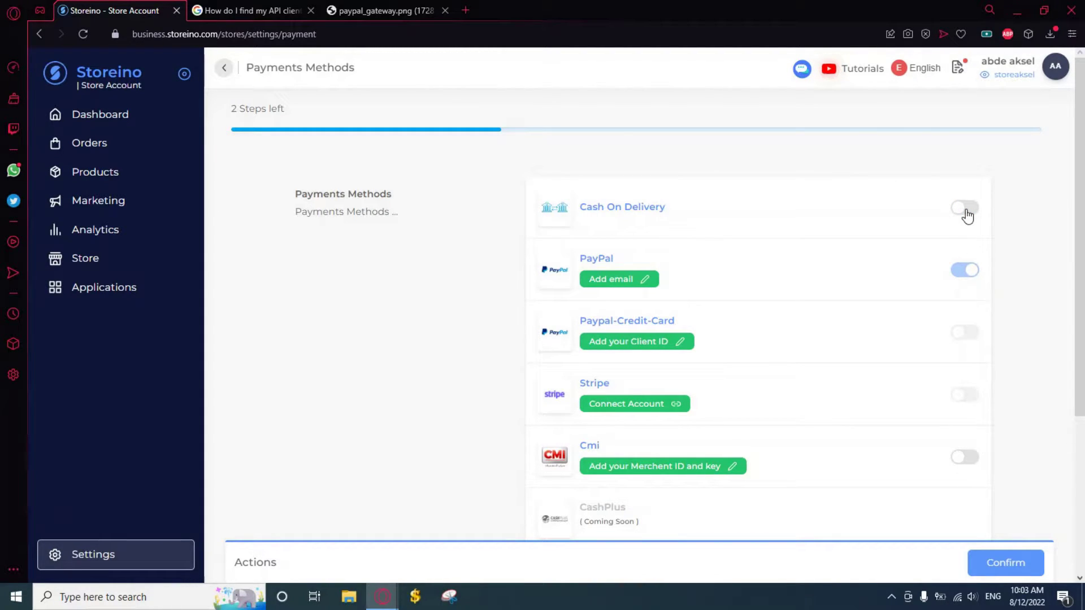
left_click(966, 209)
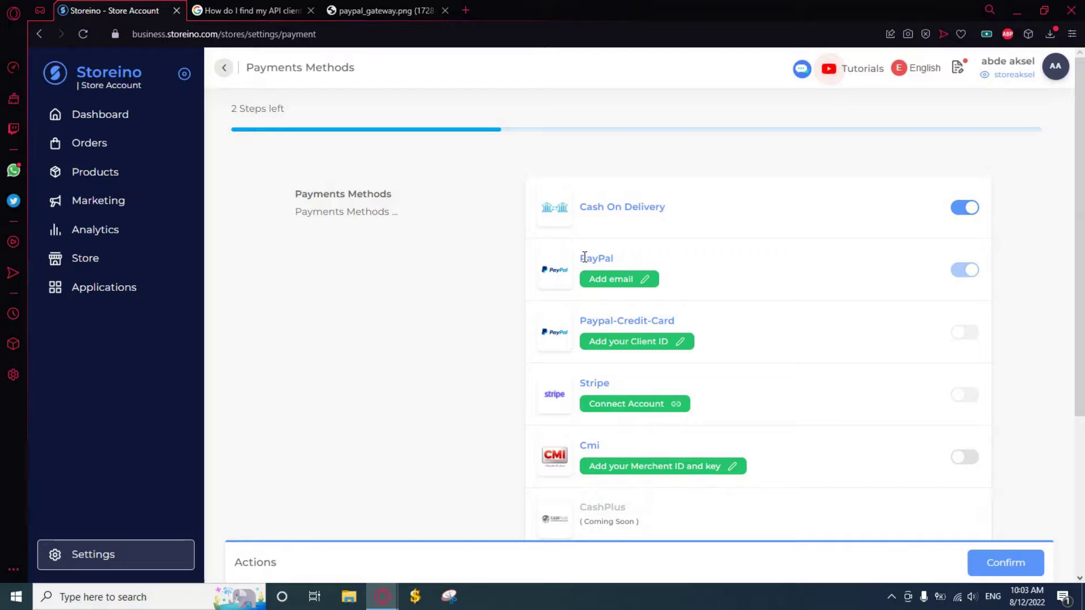
left_click(609, 281)
left_click(481, 323)
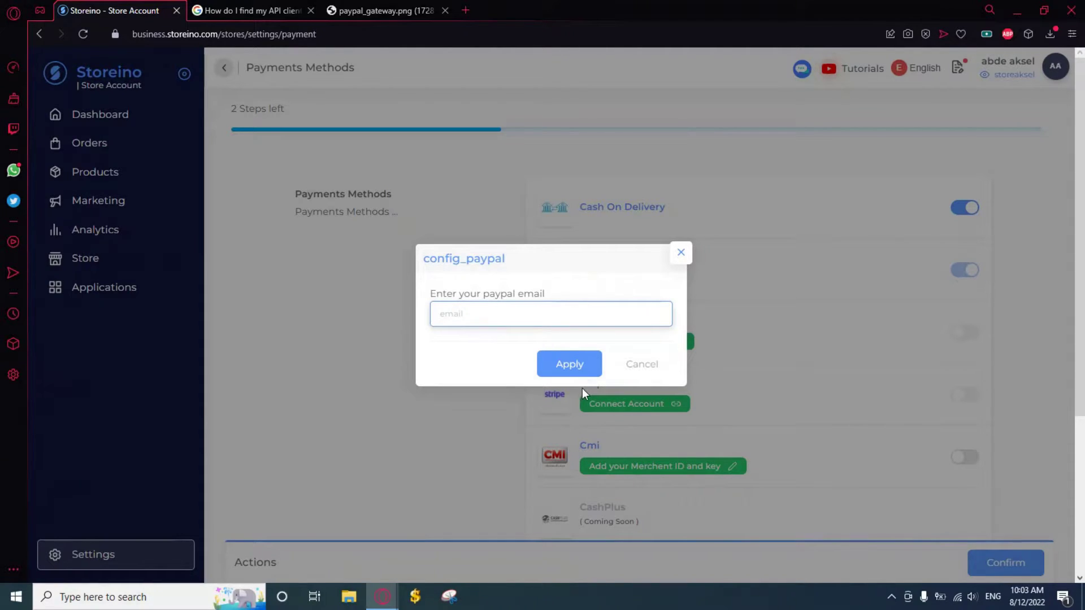
left_click(683, 263)
left_click(681, 262)
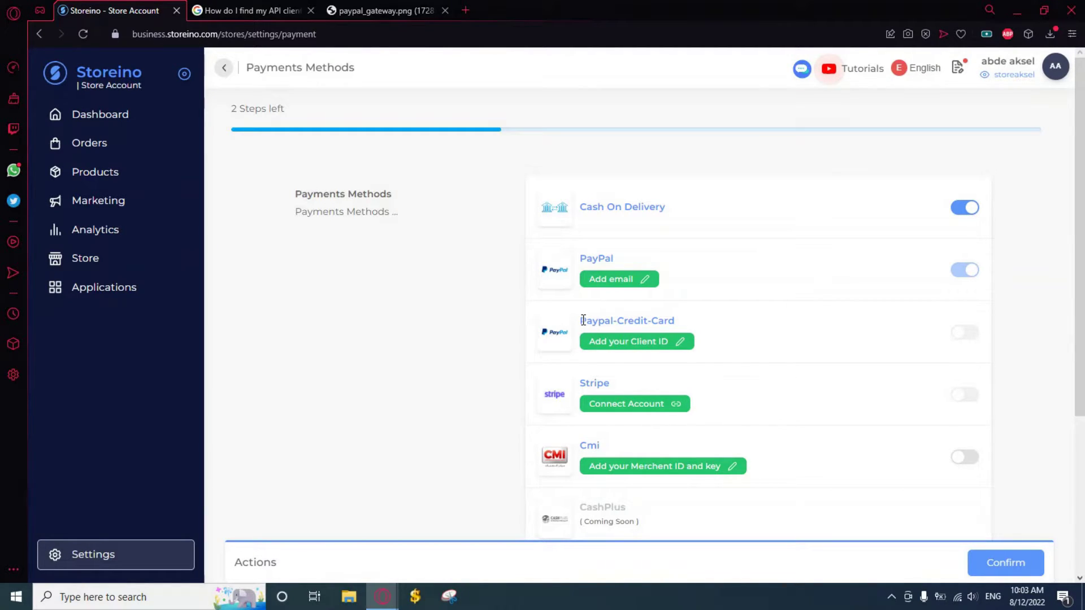
Open the Paypal-Credit-Card Client ID dialog, then look up how to find a PayPal client ID.
left_click(632, 351)
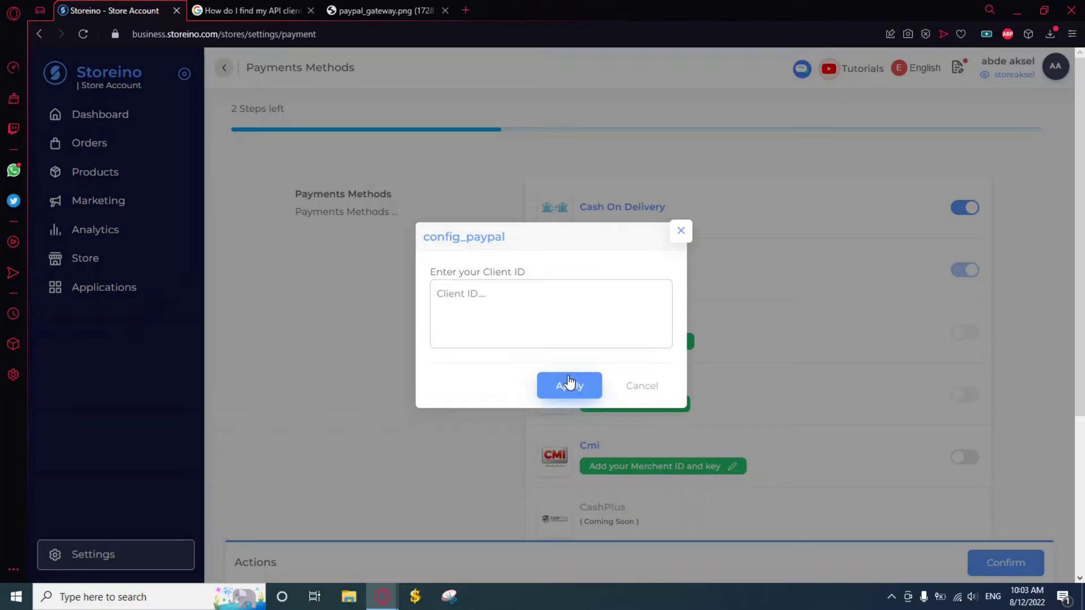
left_click(229, 7)
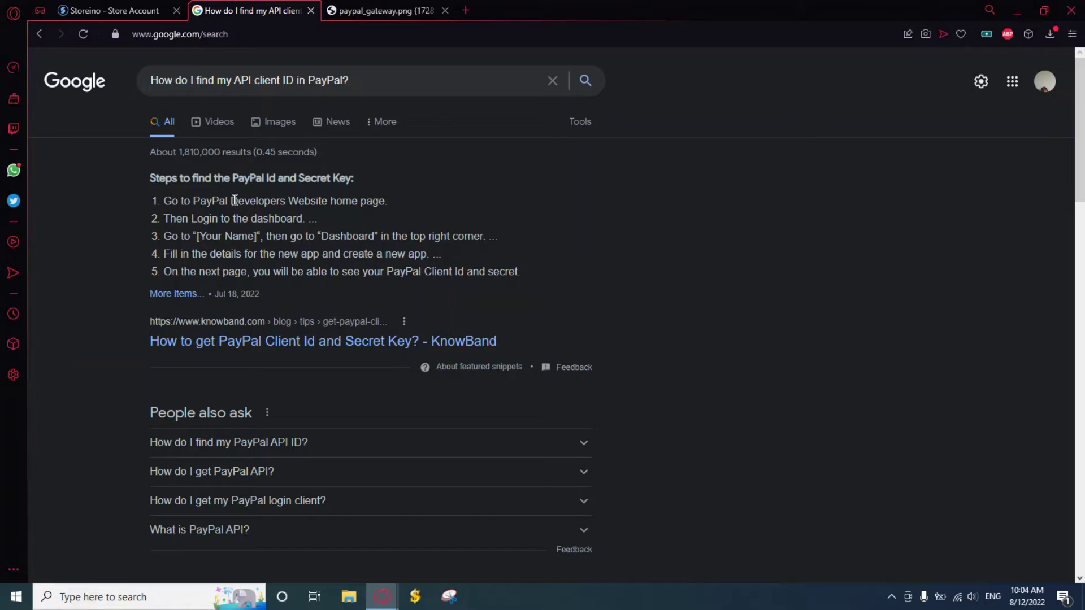
View the paypal_gateway.png example of PayPal sandbox credentials with a Client ID.
left_click(368, 7)
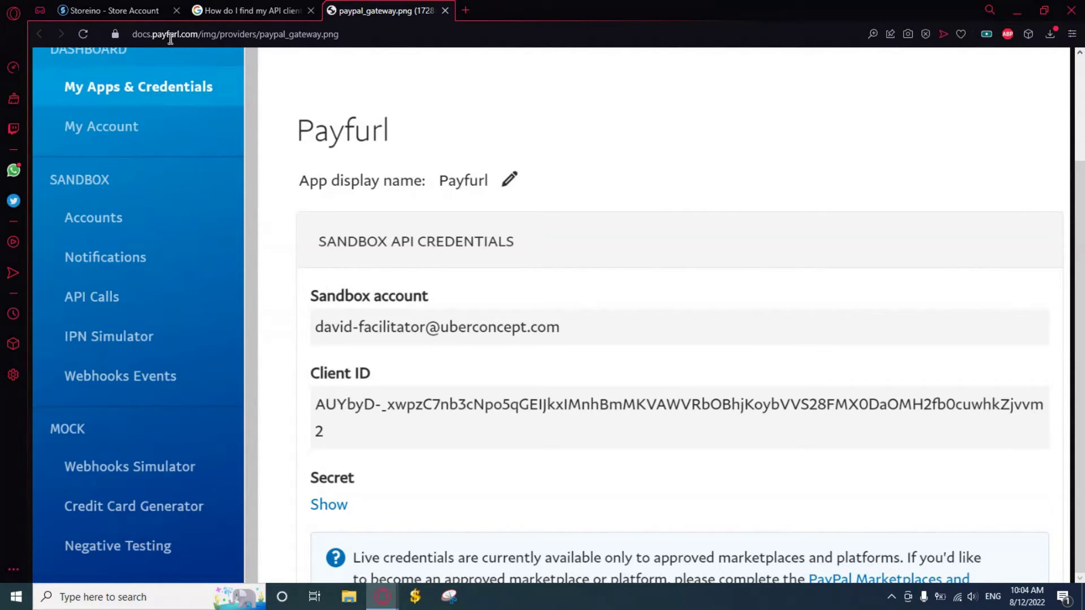
Return to the Storeino - Store Account tab with the PayPal Client ID dialog.
left_click(143, 13)
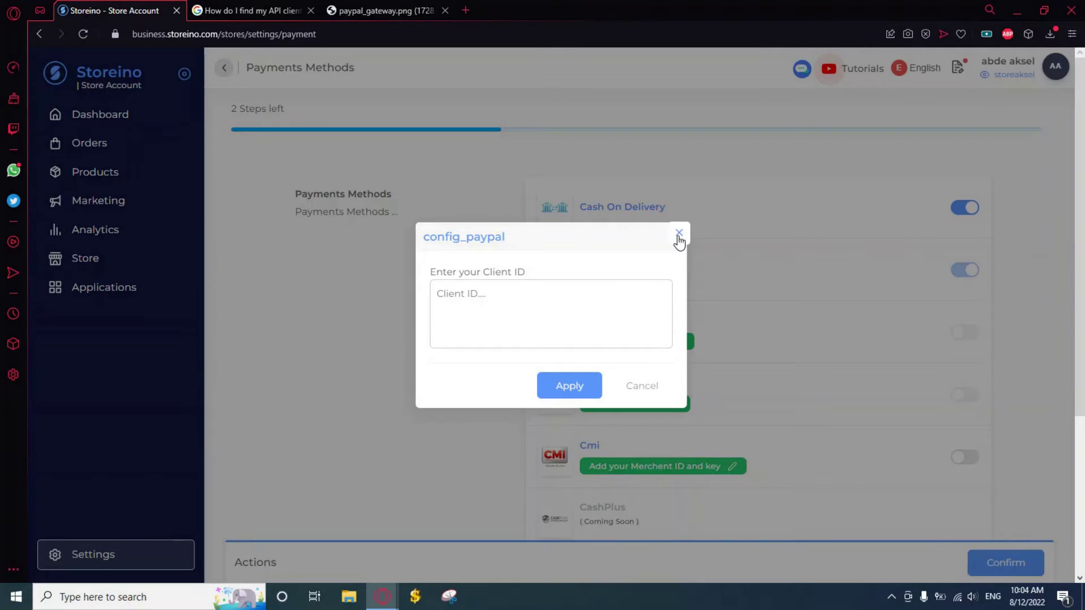
Close the config_paypal Client ID dialog, leaving its field empty.
left_click(679, 235)
scroll(650, 387, "down", 2)
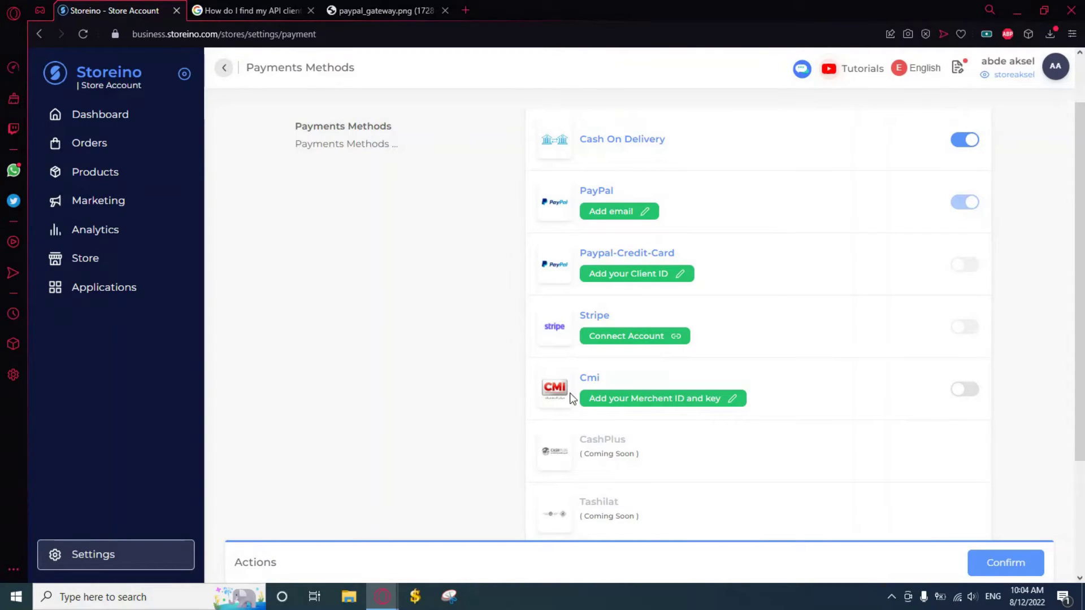
left_click(648, 410)
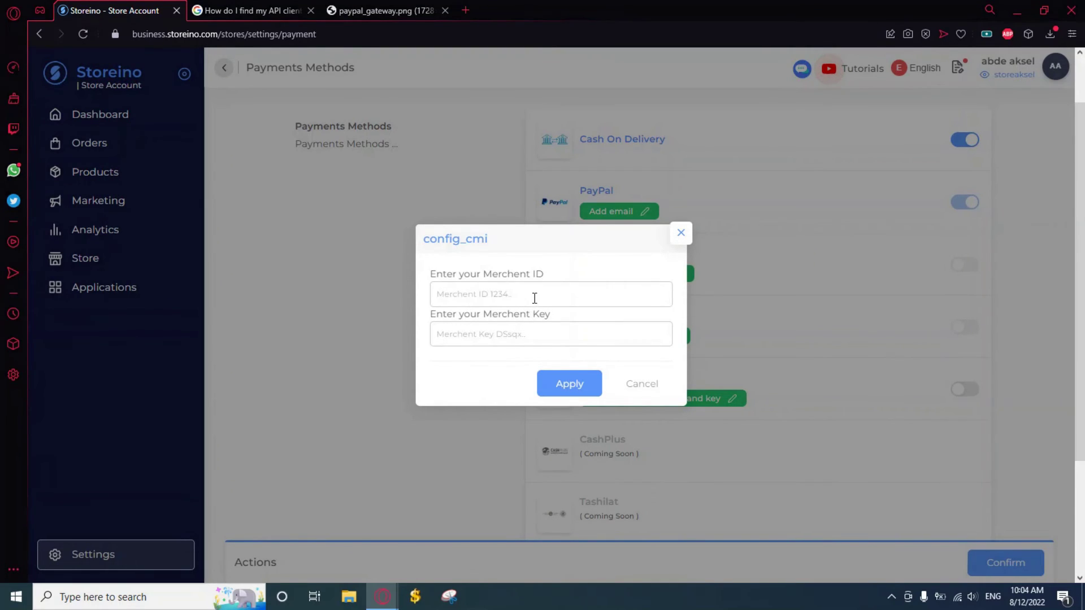
left_click(573, 386)
left_click(679, 238)
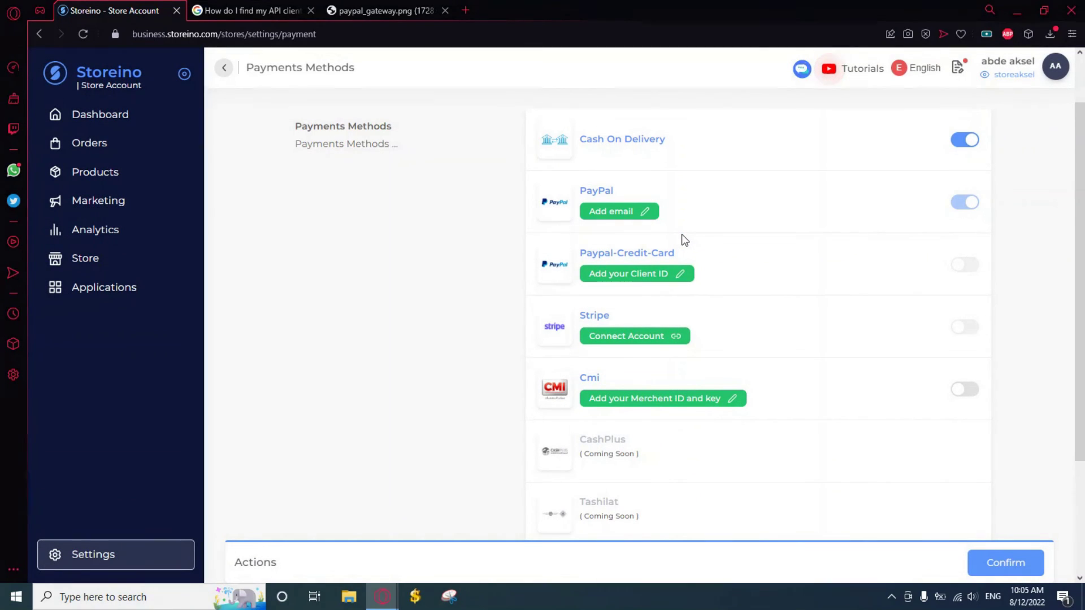